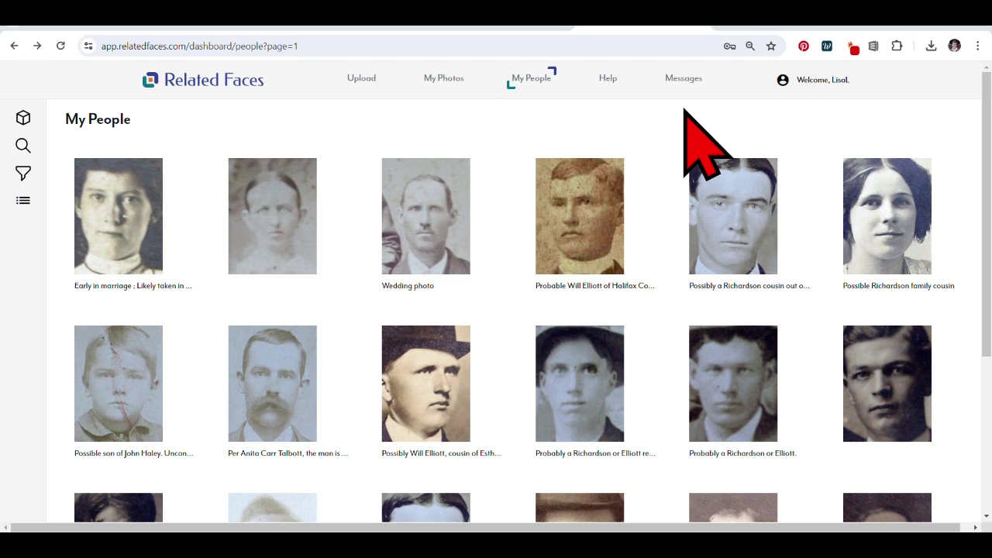
- Open the profile of the fourth person in the first row and filter his pairings to Library of Congress photos
left_click(589, 225)
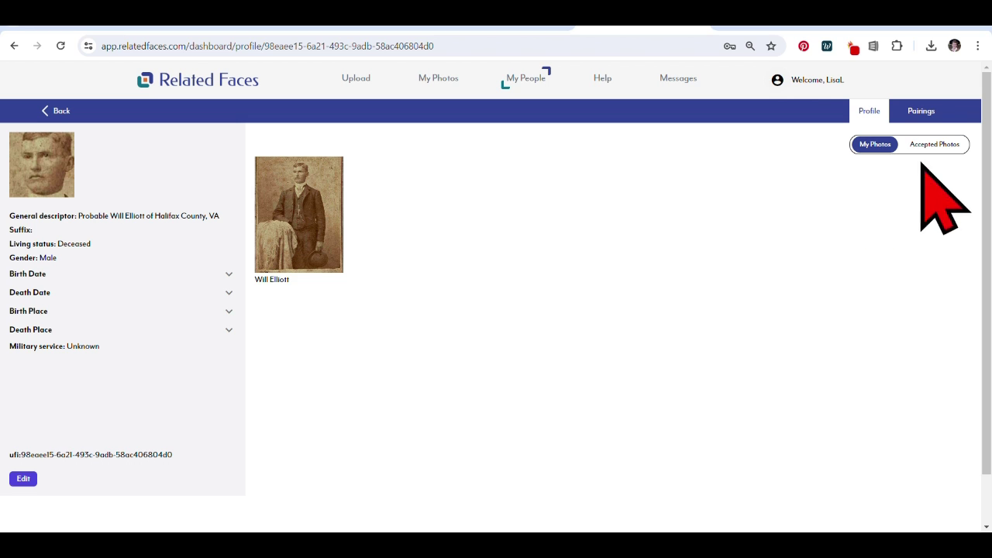
left_click(921, 116)
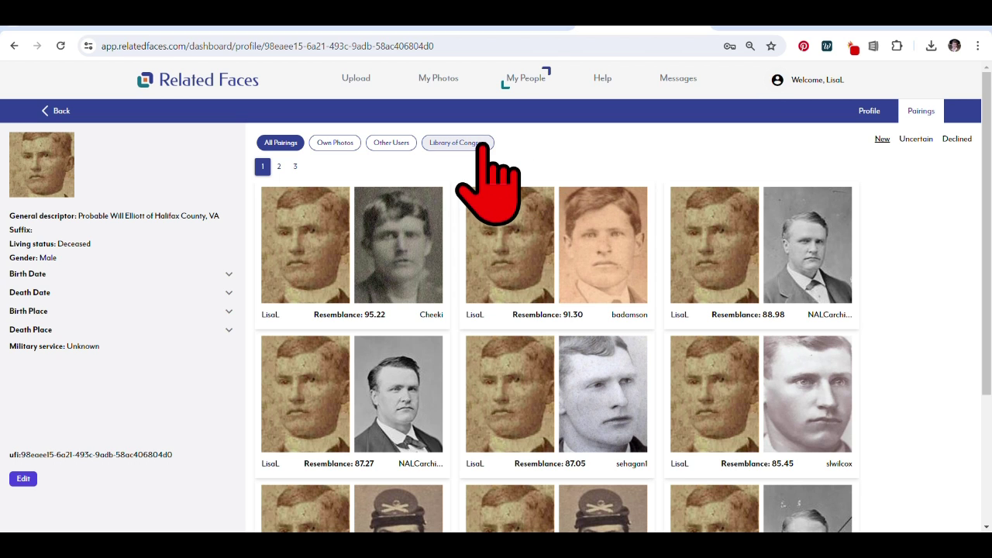
left_click(482, 144)
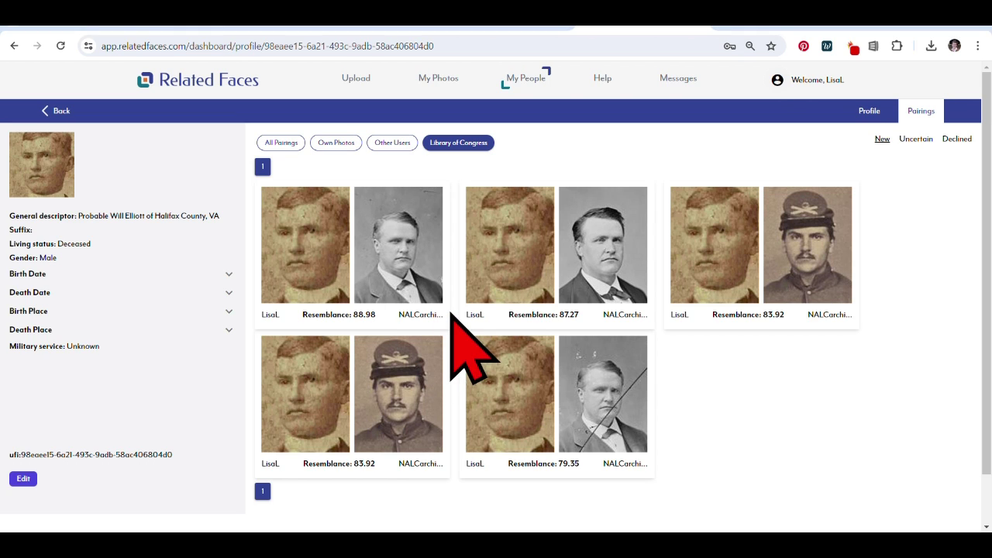
- Review the details and photo notes of the 88.98 resemblance pairing with the seated man in a suit, and decline it
left_click(425, 259)
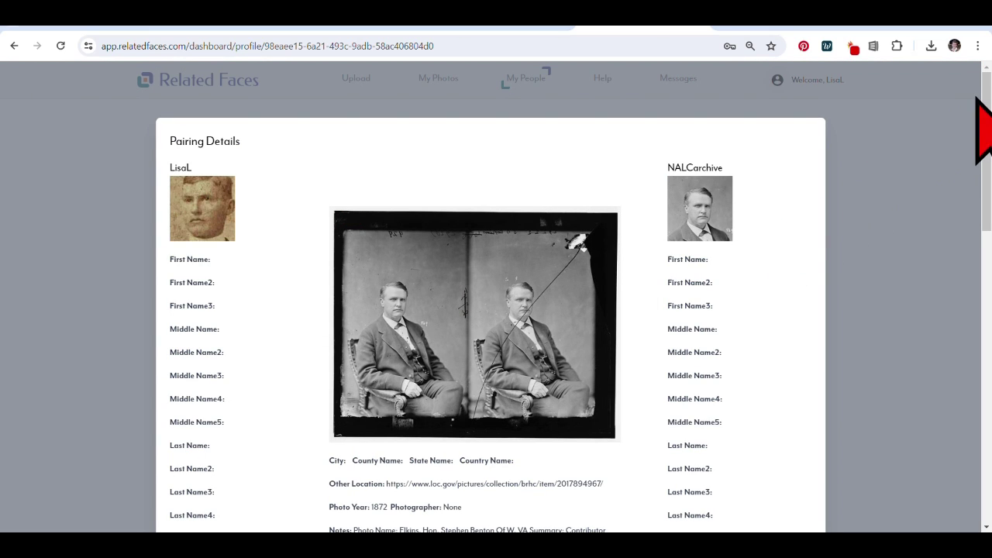
key("ctrl+a")
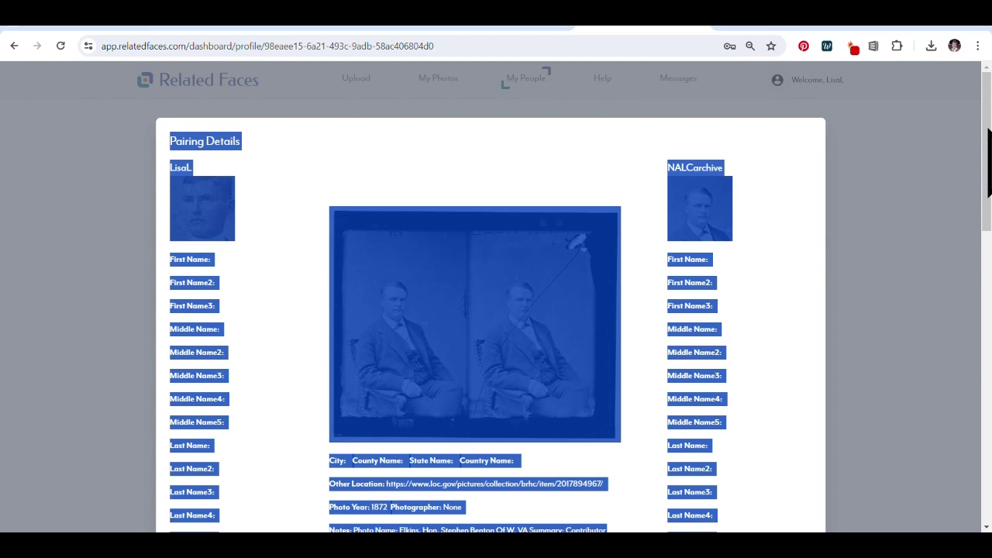
left_click(890, 153)
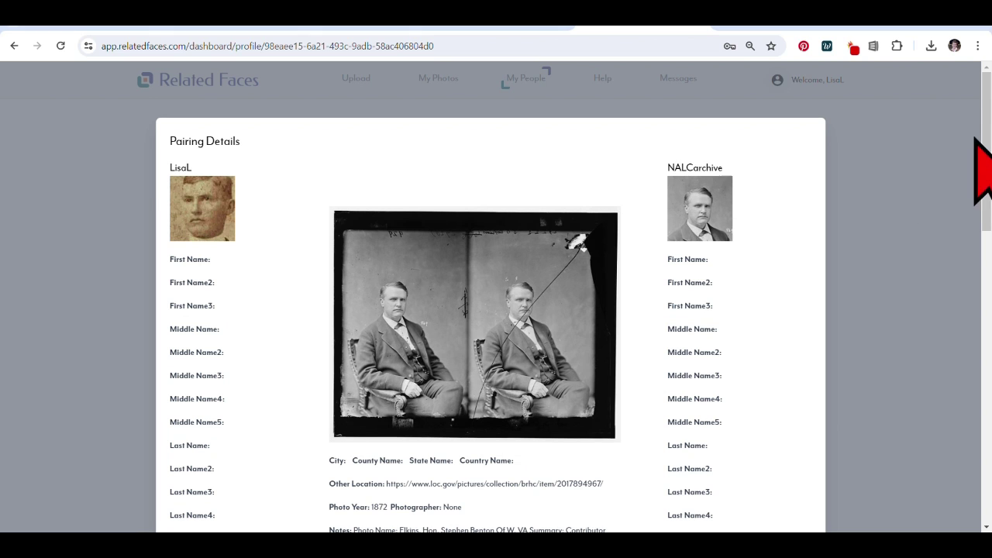
scroll(986, 144, "down", 2)
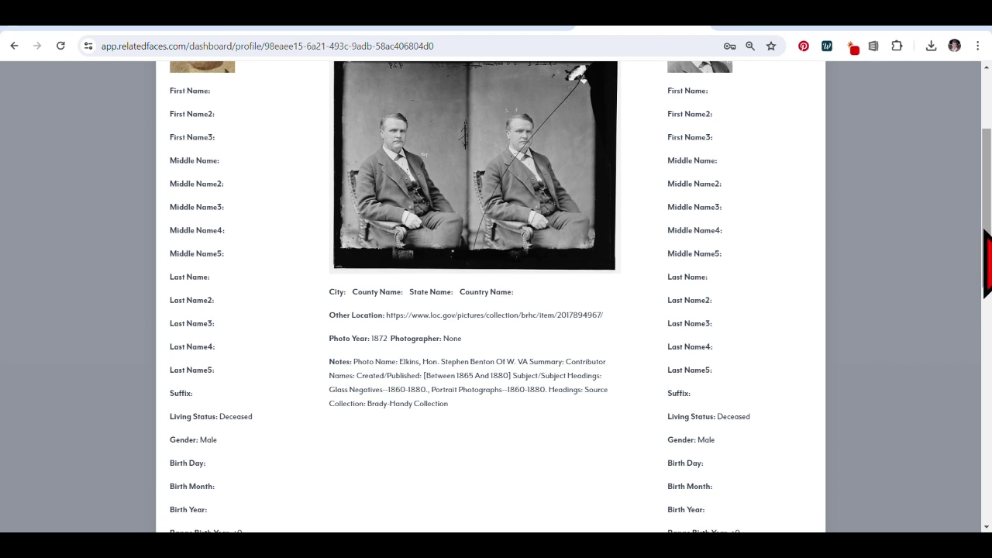
left_click_drag(985, 231, 944, 486)
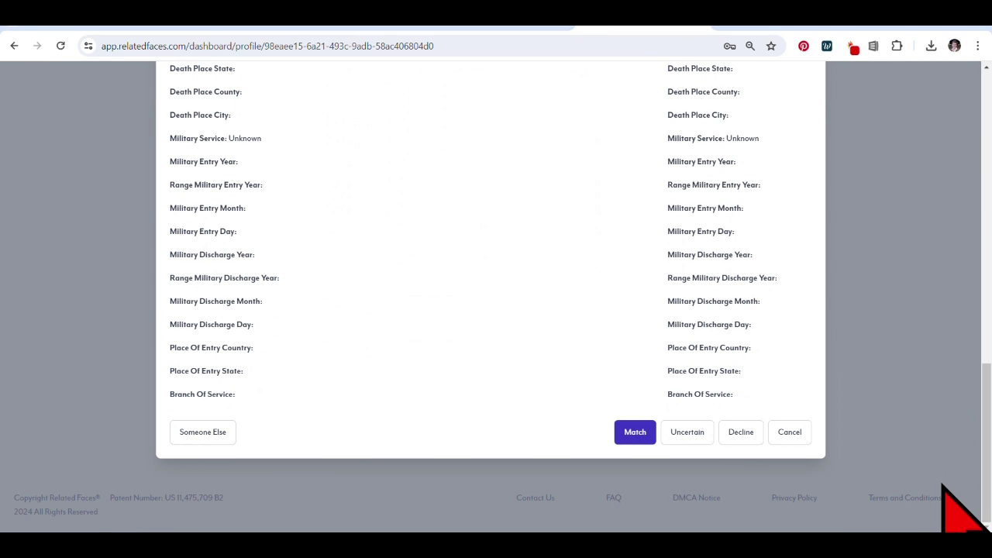
left_click(741, 434)
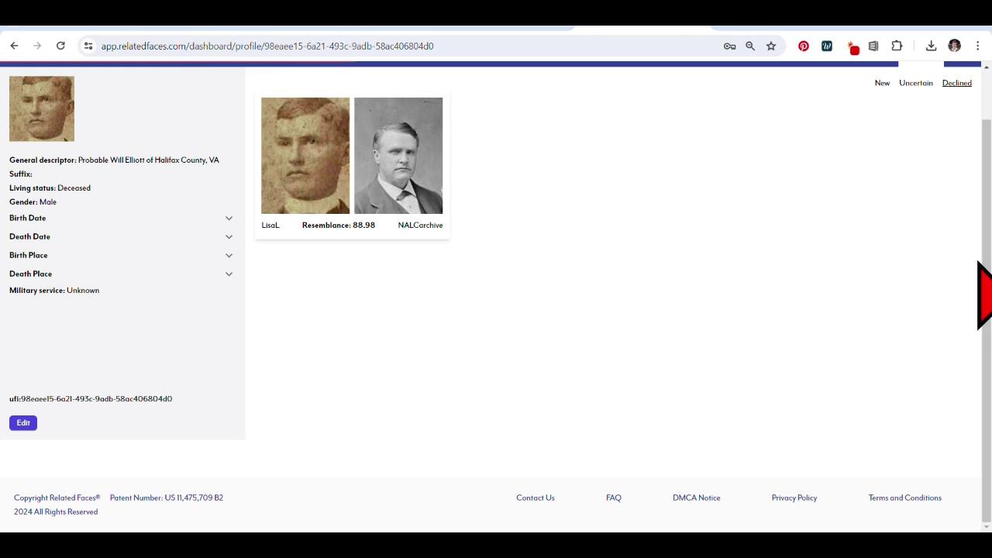
- Return to the new pairings, review the photo and notes of the first capped-soldier pairing with 83.92 resemblance, and decline it
scroll(980, 267, "up", 2)
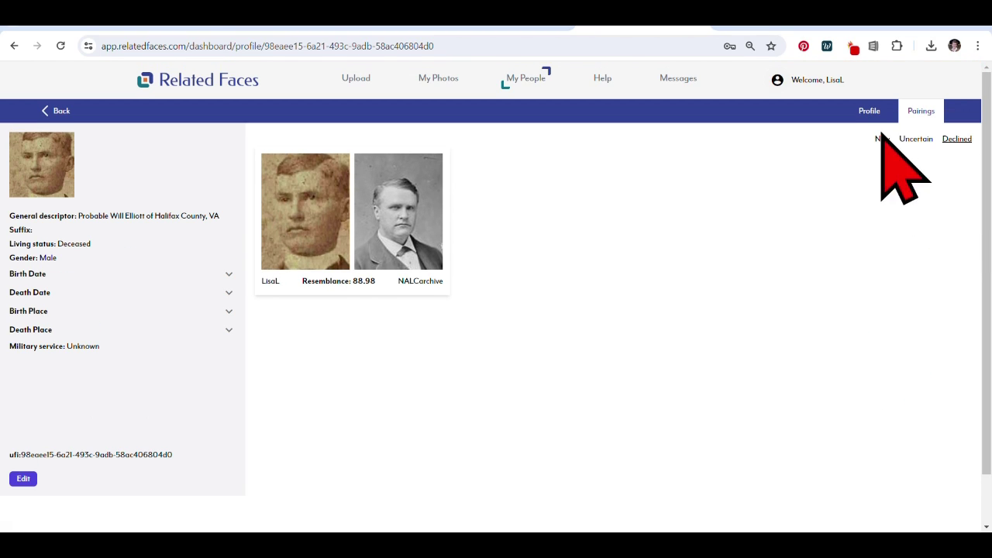
left_click(882, 139)
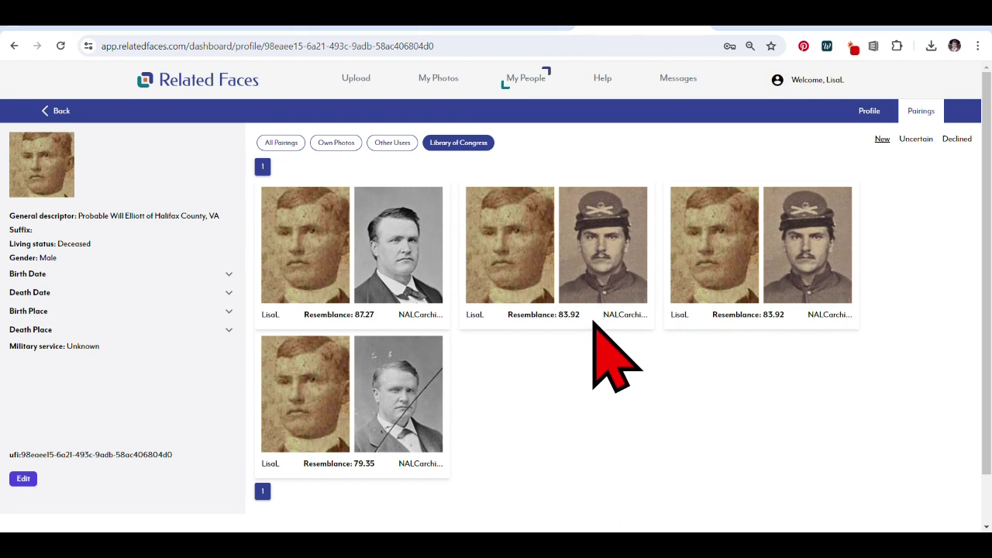
left_click(615, 289)
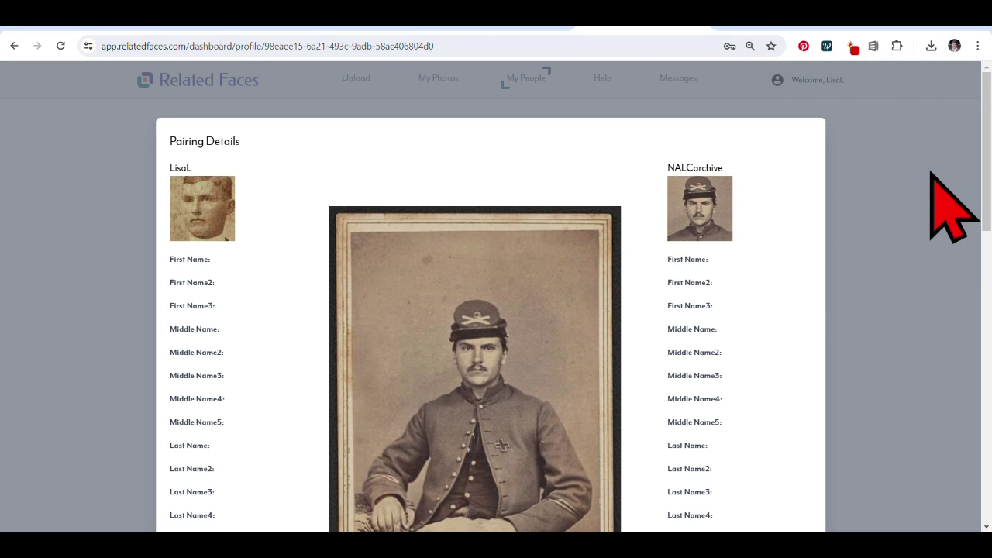
left_click_drag(978, 99, 974, 194)
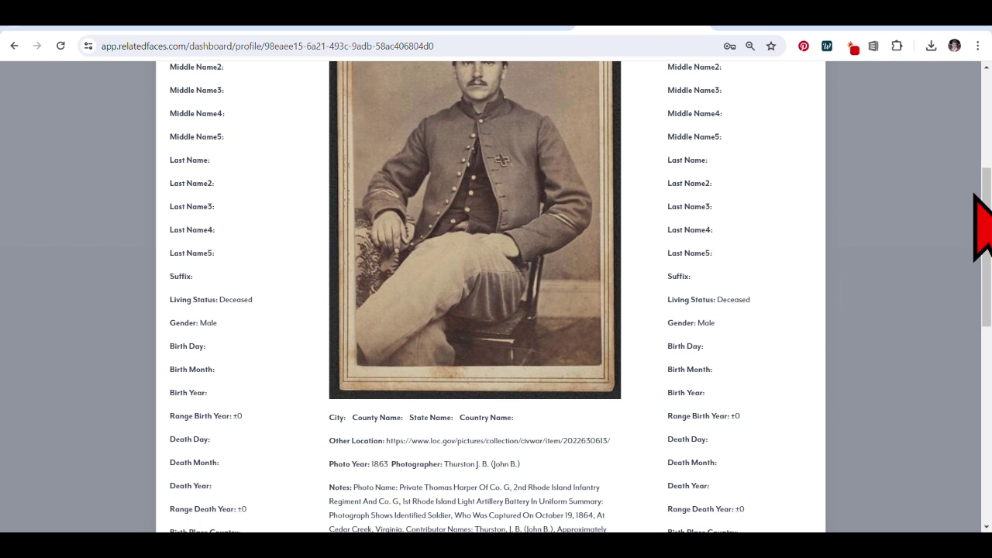
key("ctrl+a")
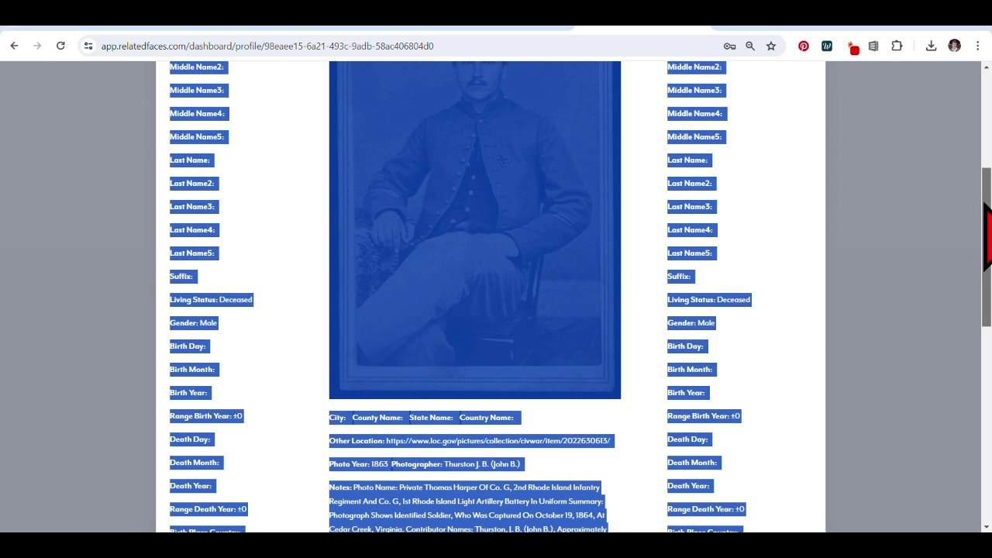
left_click(864, 177)
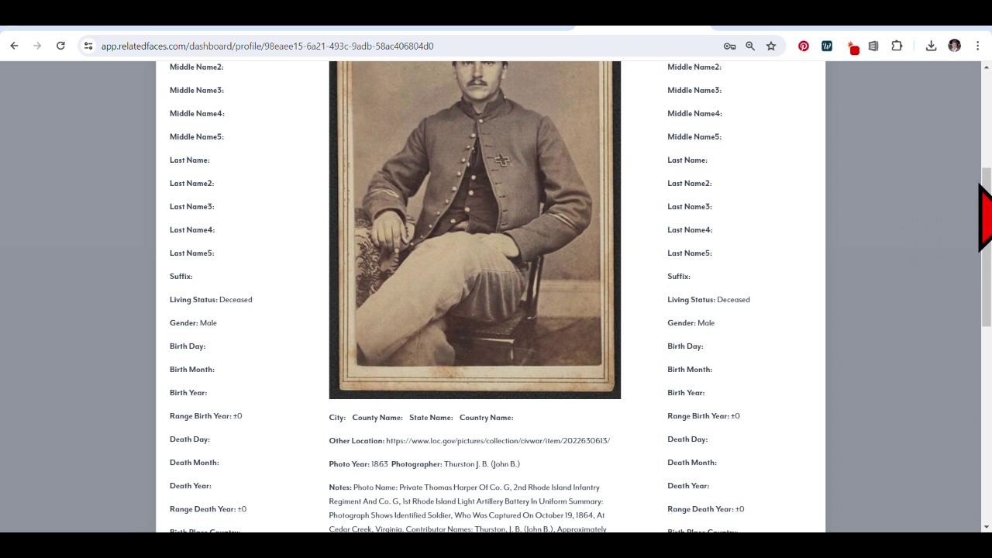
left_click_drag(979, 186, 969, 254)
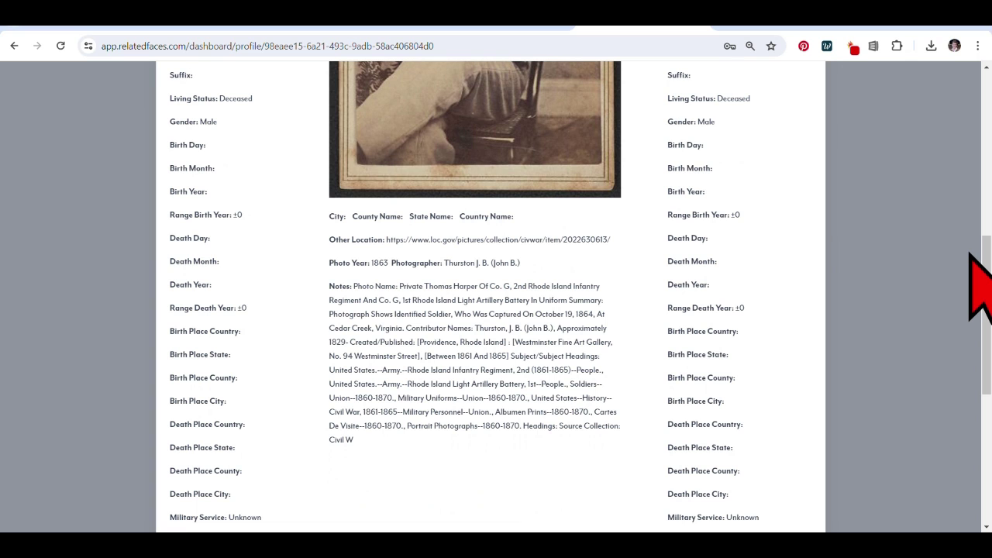
scroll(972, 365, "down", 5)
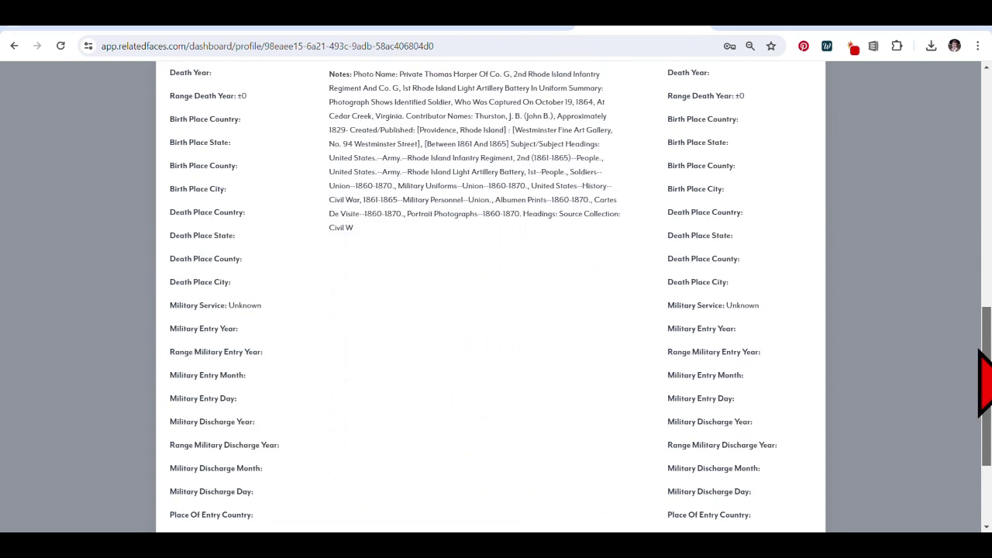
left_click(744, 433)
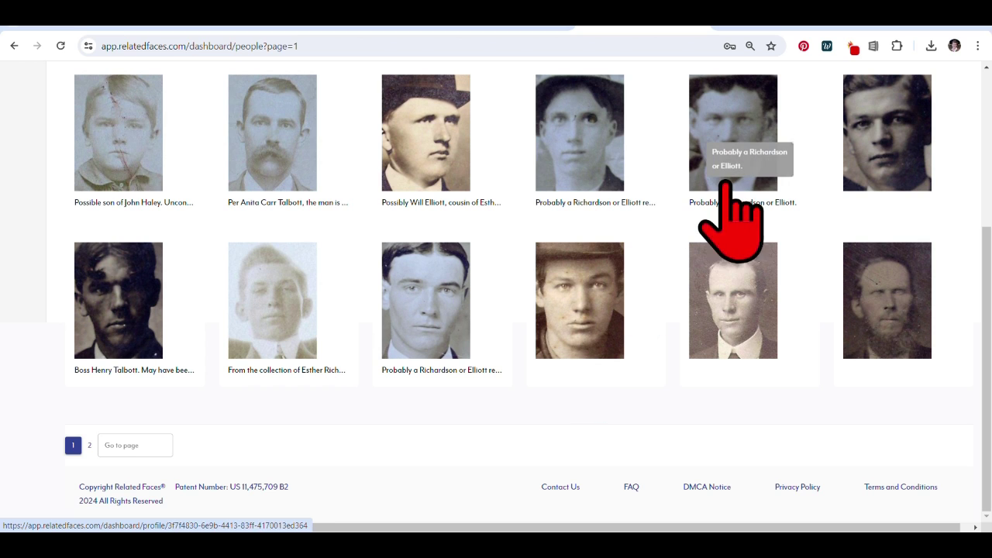
- Open the profile of the unlabelled young man in a hat and look through his Library of Congress pairings
left_click(602, 294)
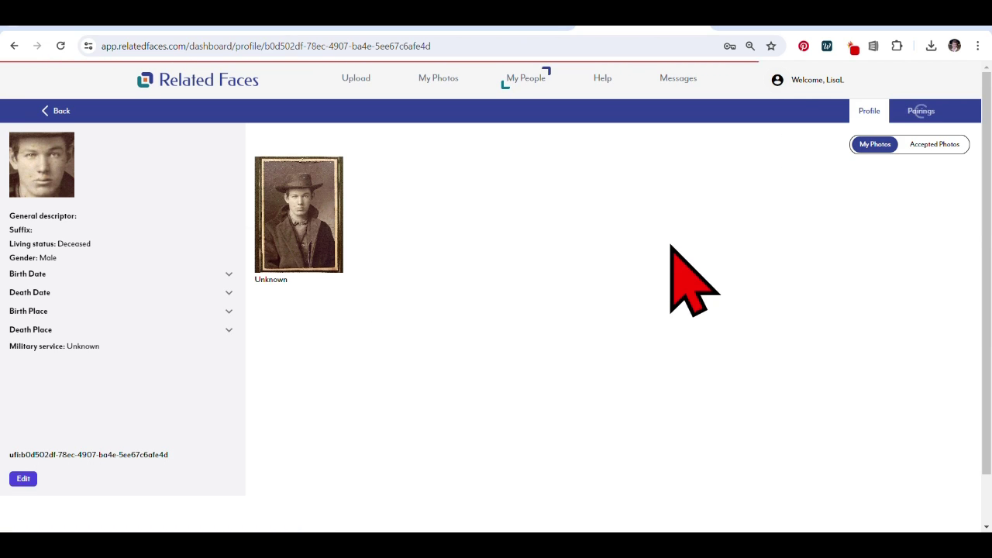
left_click(921, 110)
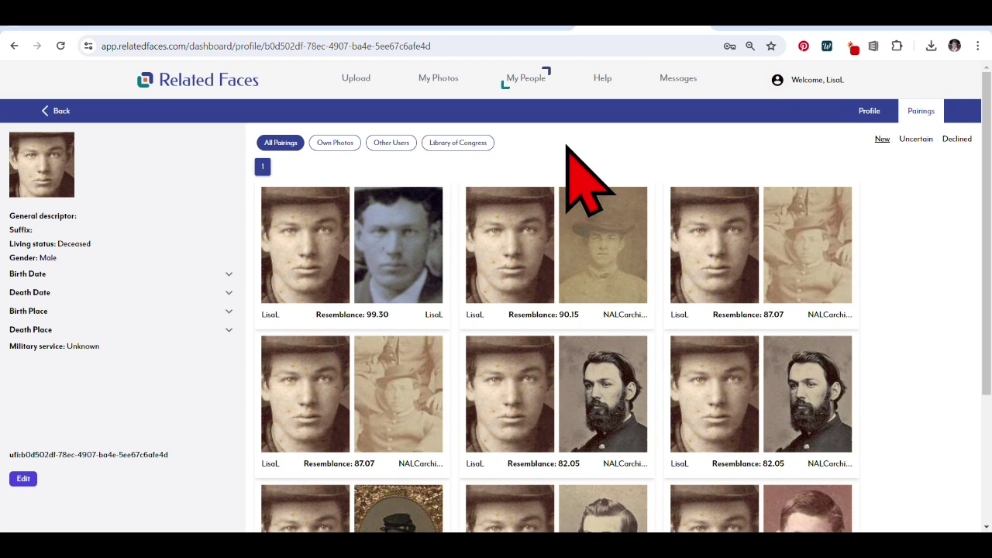
left_click(482, 147)
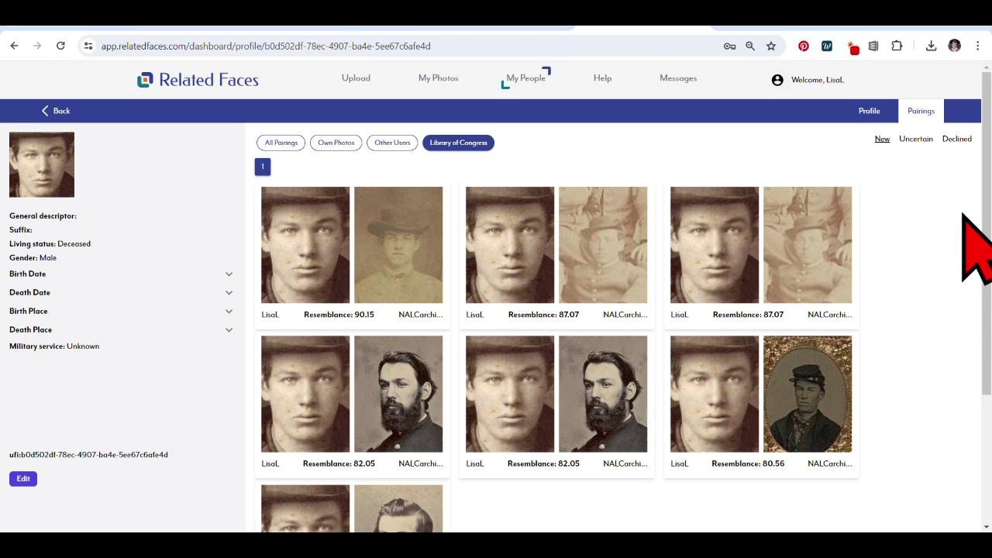
scroll(977, 267, "down", 3)
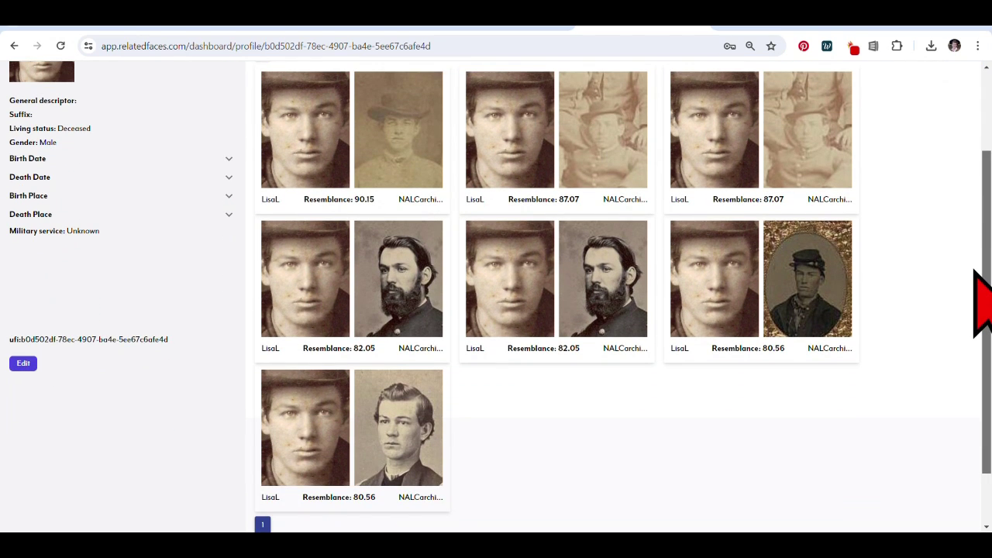
scroll(981, 302, "up", 3)
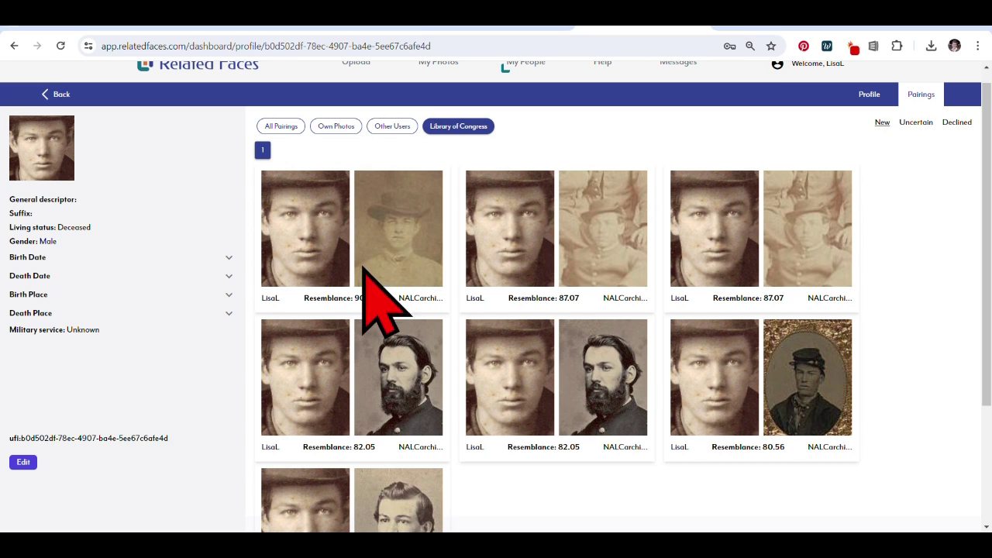
- Compare the photo and notes of the 90.15 resemblance pairing with the standing soldier in a hat, and mark it as uncertain
left_click(416, 248)
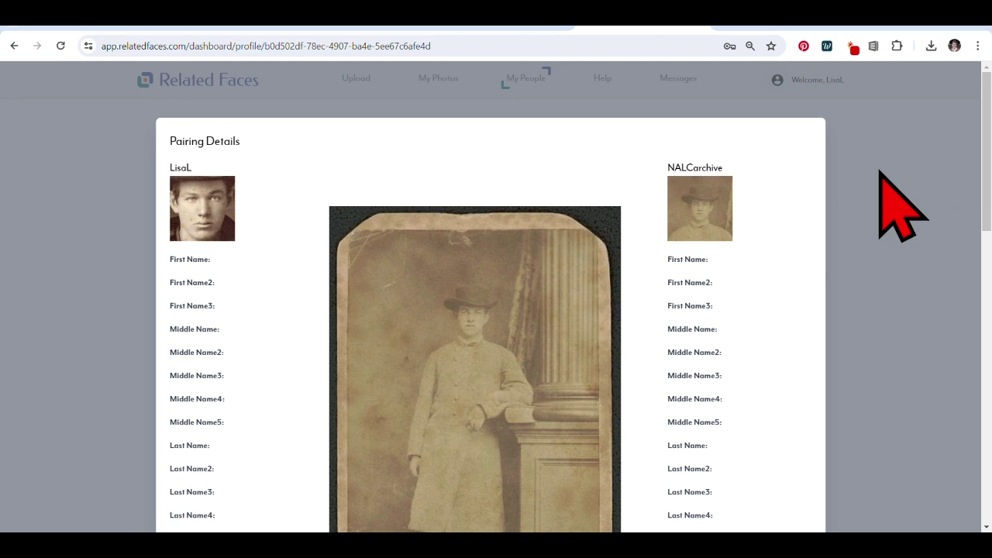
left_click_drag(980, 118, 959, 253)
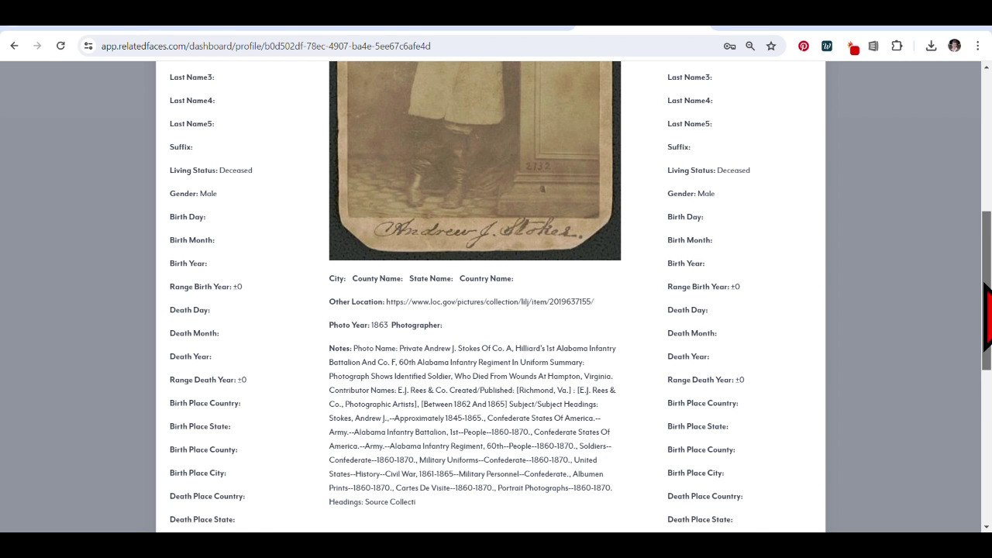
left_click_drag(985, 284, 970, 160)
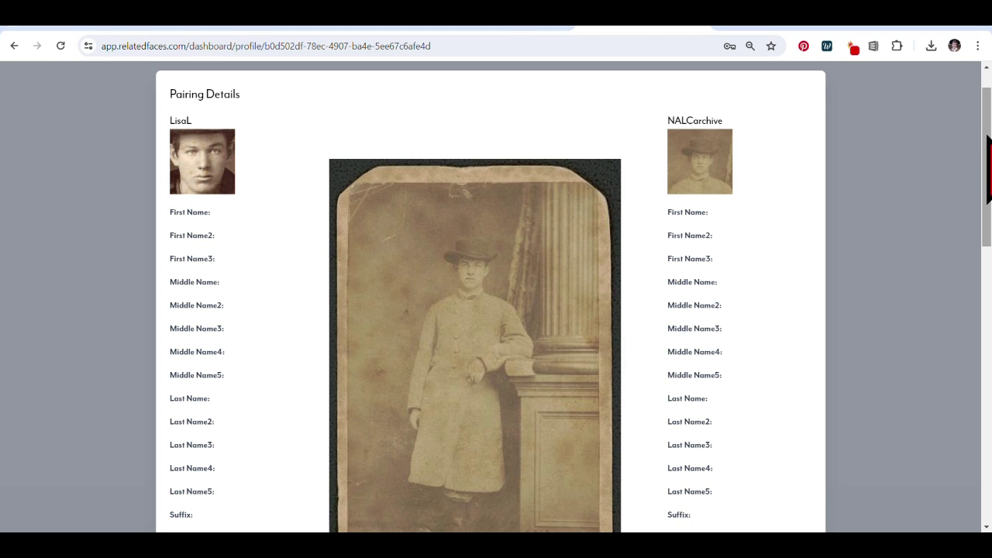
left_click_drag(987, 167, 988, 311)
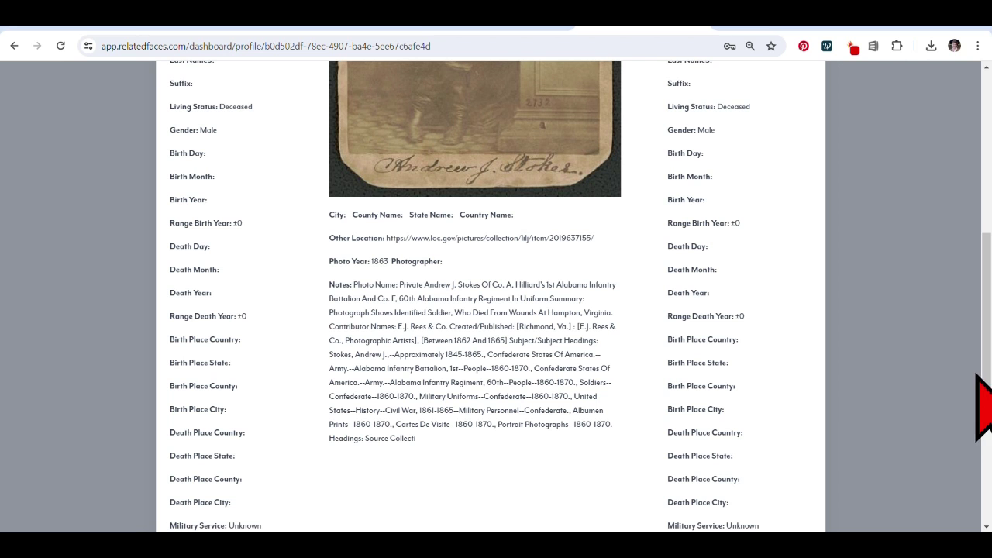
left_click_drag(988, 375, 970, 279)
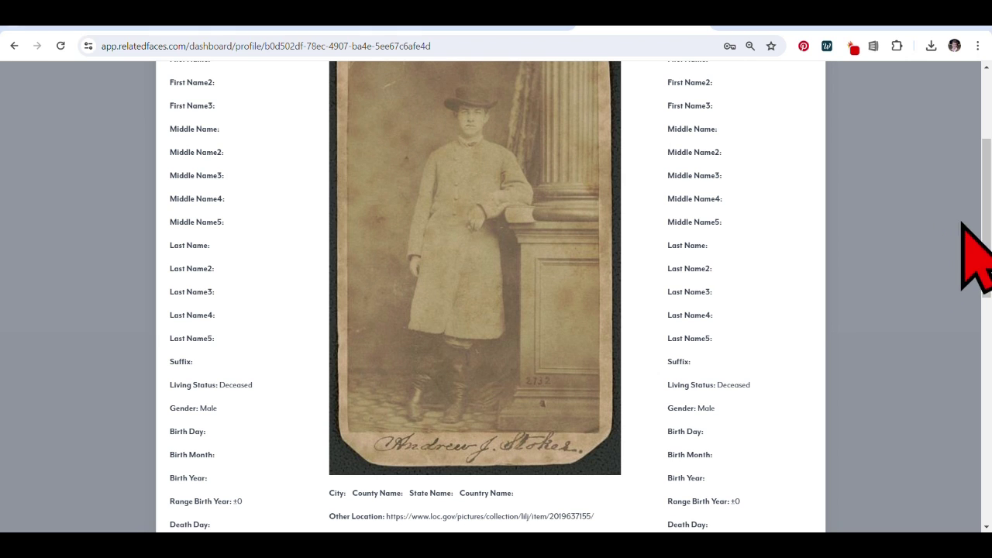
left_click_drag(984, 232, 933, 470)
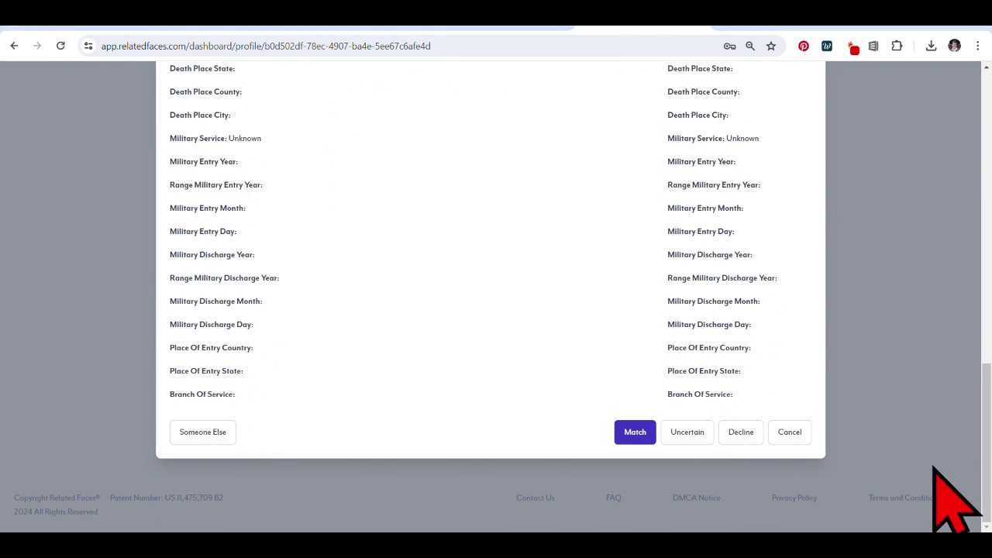
left_click(687, 431)
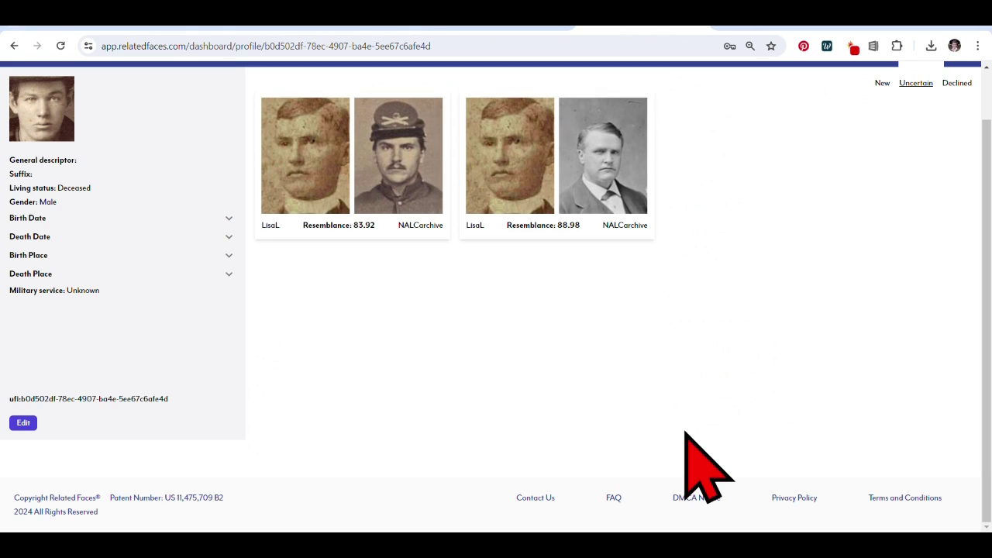